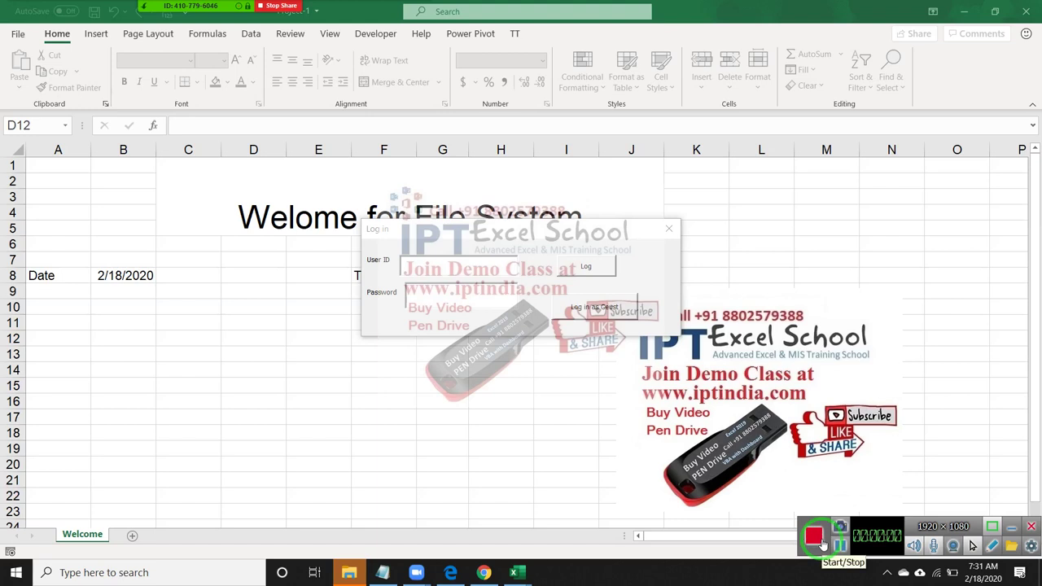
# Log in with the administrator's user ID and password to unhide the user sheets.
pyautogui.click(814, 537)
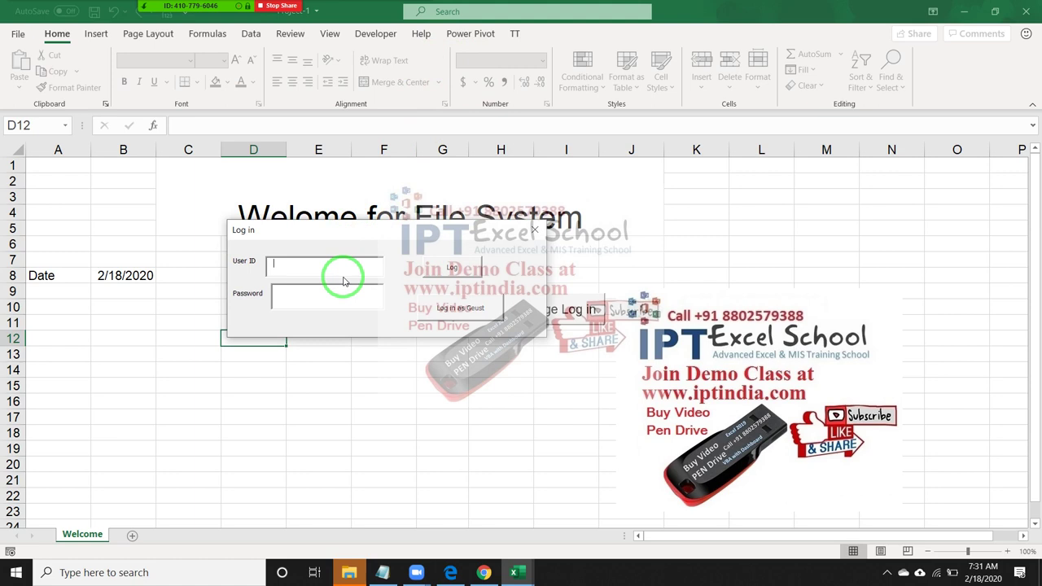
pyautogui.write('Lo')
pyautogui.press('BackSpace')
pyautogui.press('BackSpace')
pyautogui.write('Ad')
pyautogui.write('min')
pyautogui.write('*')
pyautogui.write('********')
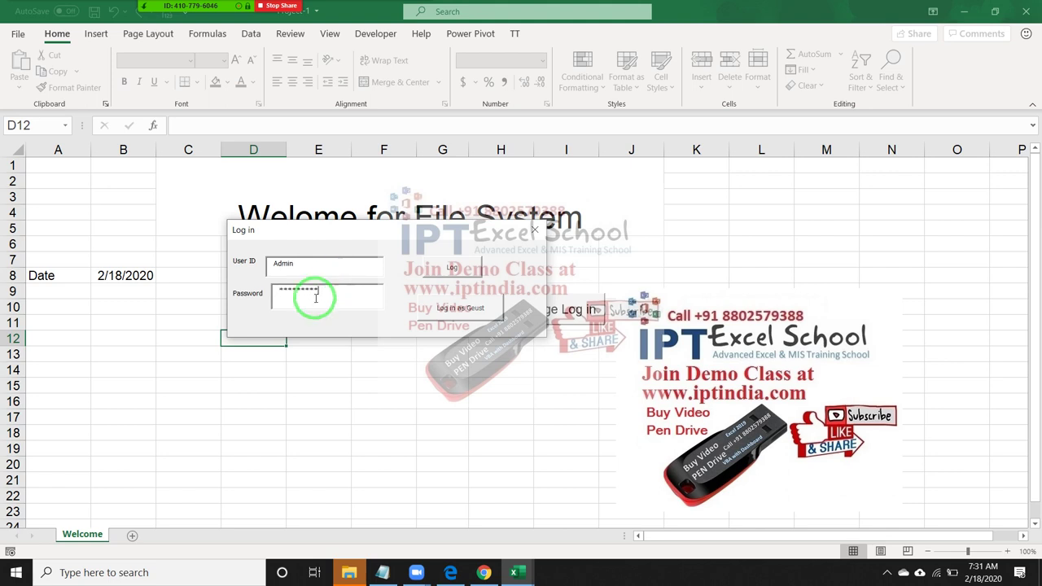
pyautogui.click(452, 268)
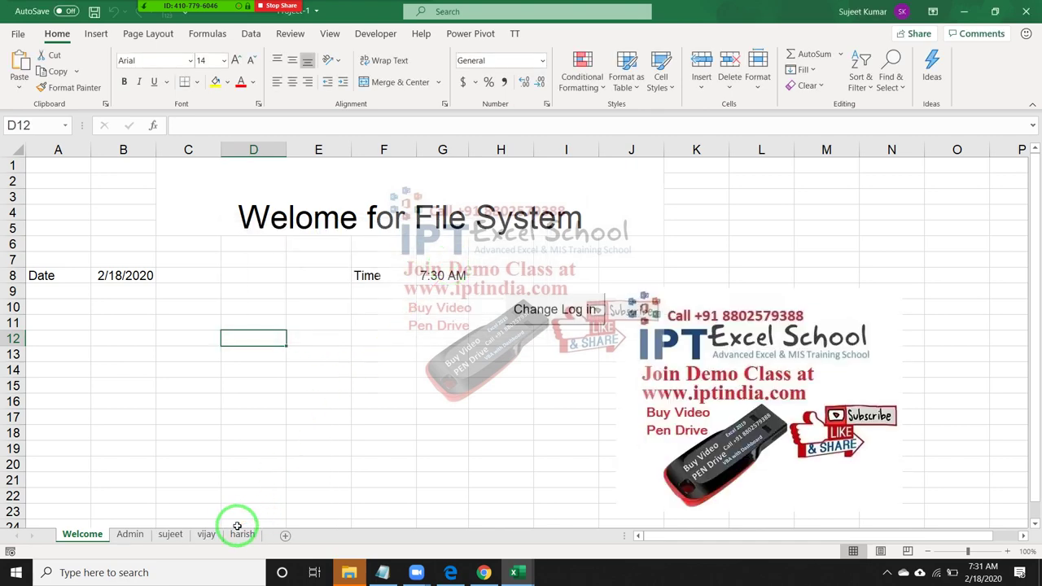
# Reopen the login form with Change Log in and close it repeatedly with its X button.
pyautogui.click(510, 415)
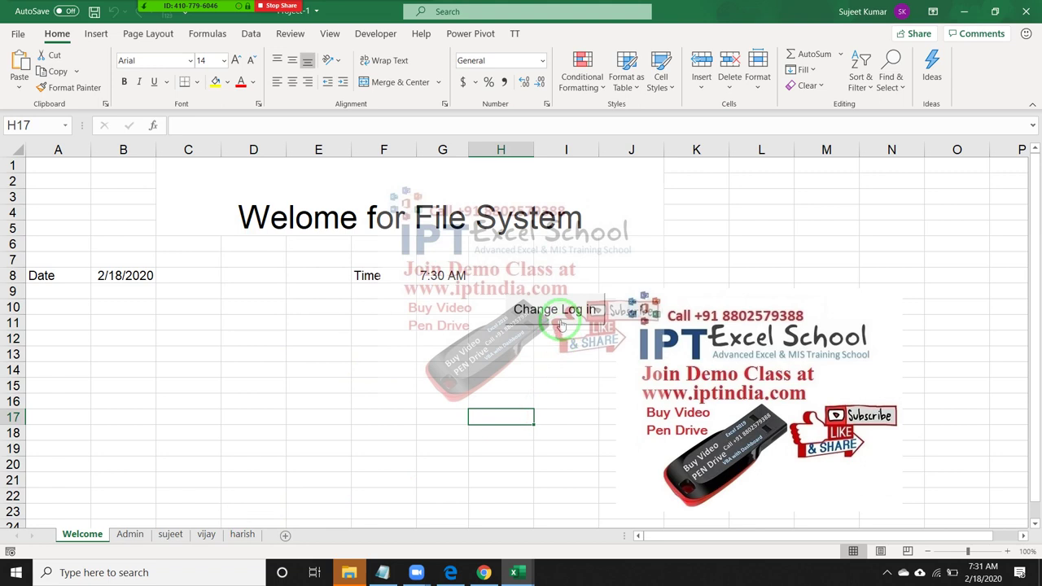
pyautogui.click(561, 323)
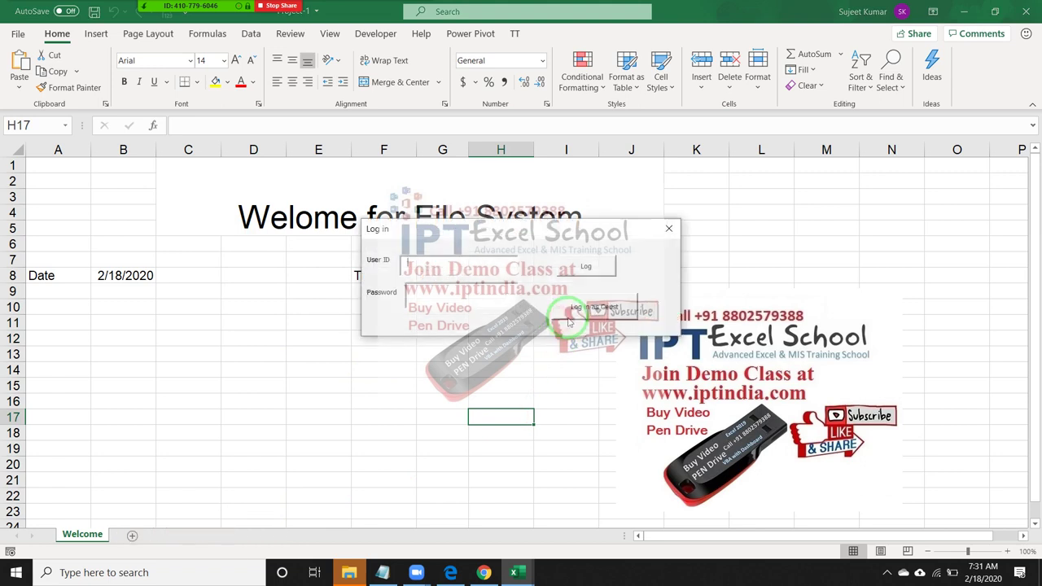
pyautogui.click(672, 233)
pyautogui.click(599, 307)
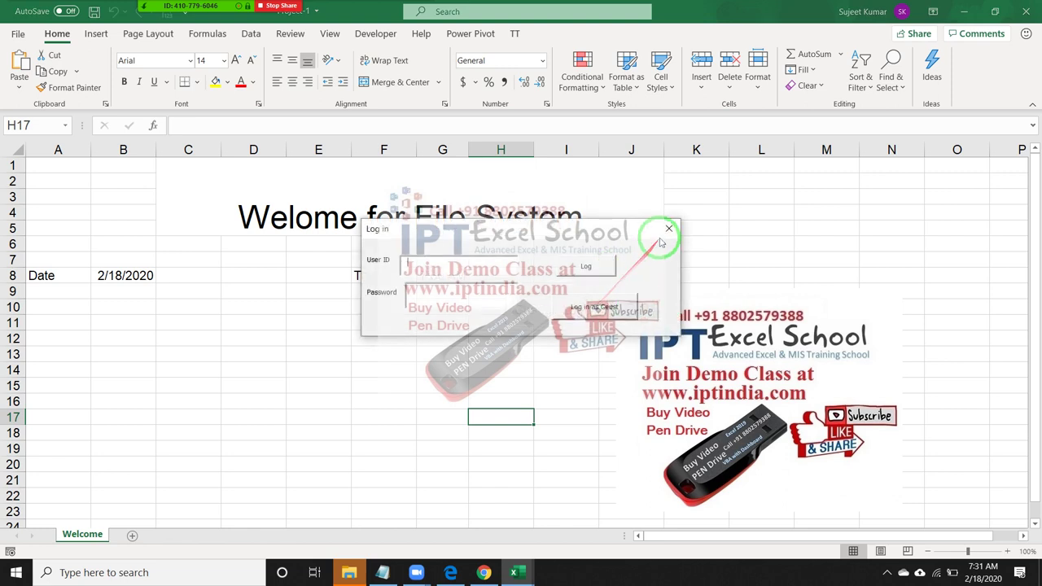
pyautogui.click(668, 231)
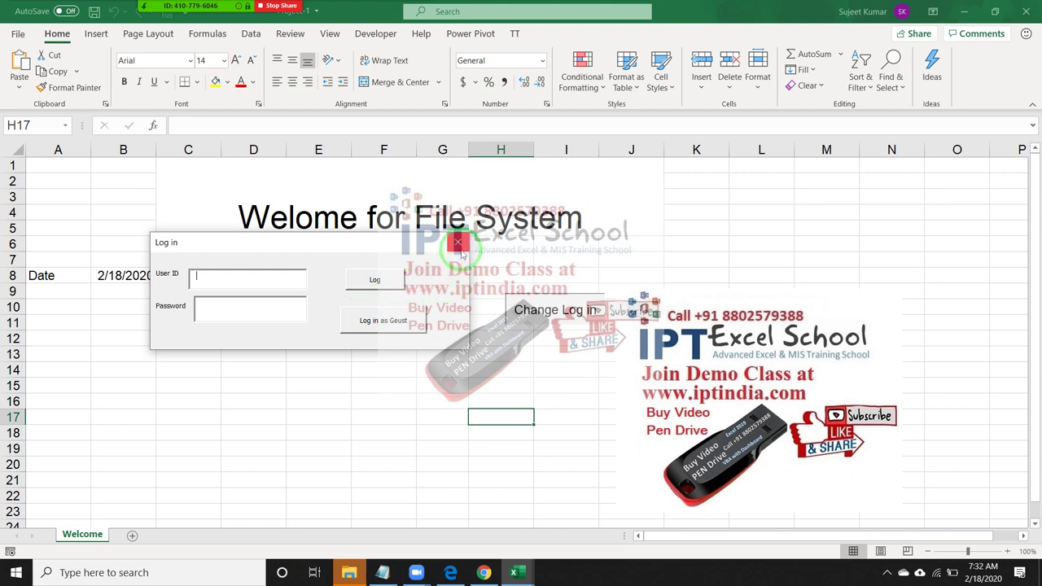
pyautogui.click(459, 251)
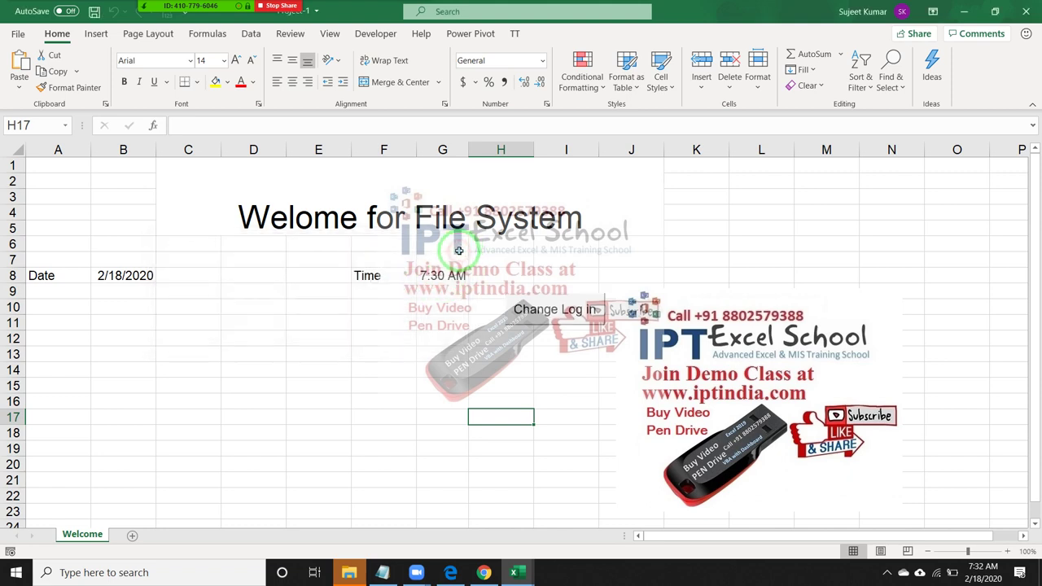
# Open the VBA editor and unlock the VBAProject (Project-1.xlsm) with its password.
pyautogui.click(362, 36)
pyautogui.click(18, 71)
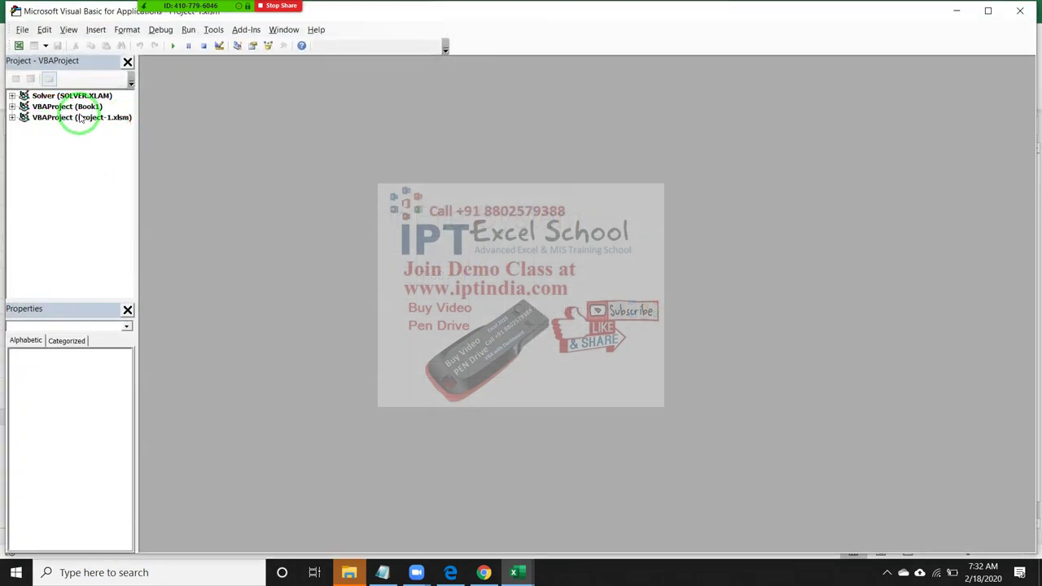
pyautogui.doubleClick(80, 118)
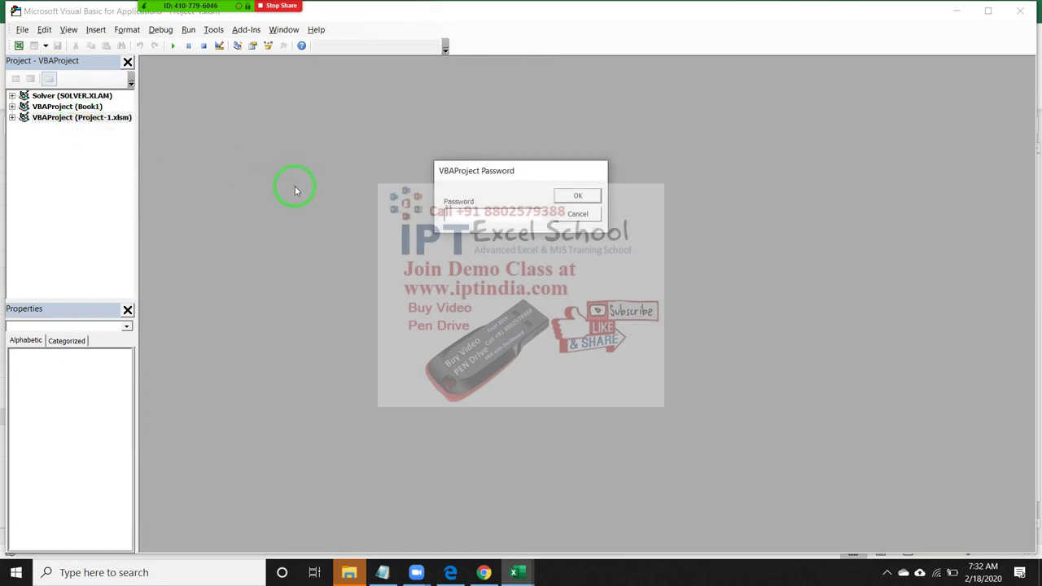
pyautogui.press('Return')
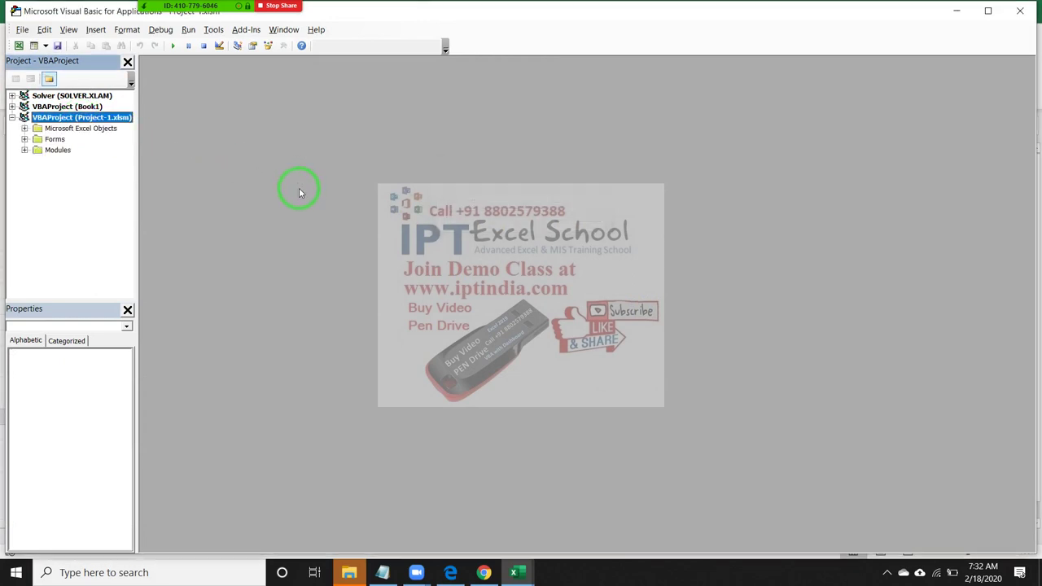
# Expand Forms and open UserForm1's code window from the form designer.
pyautogui.click(38, 139)
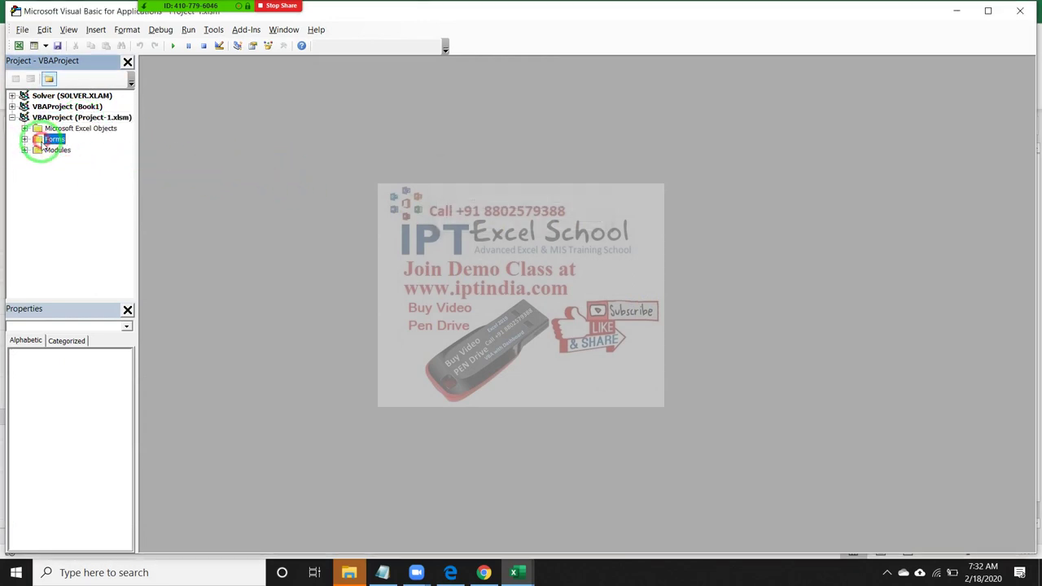
pyautogui.doubleClick(39, 139)
pyautogui.doubleClick(53, 151)
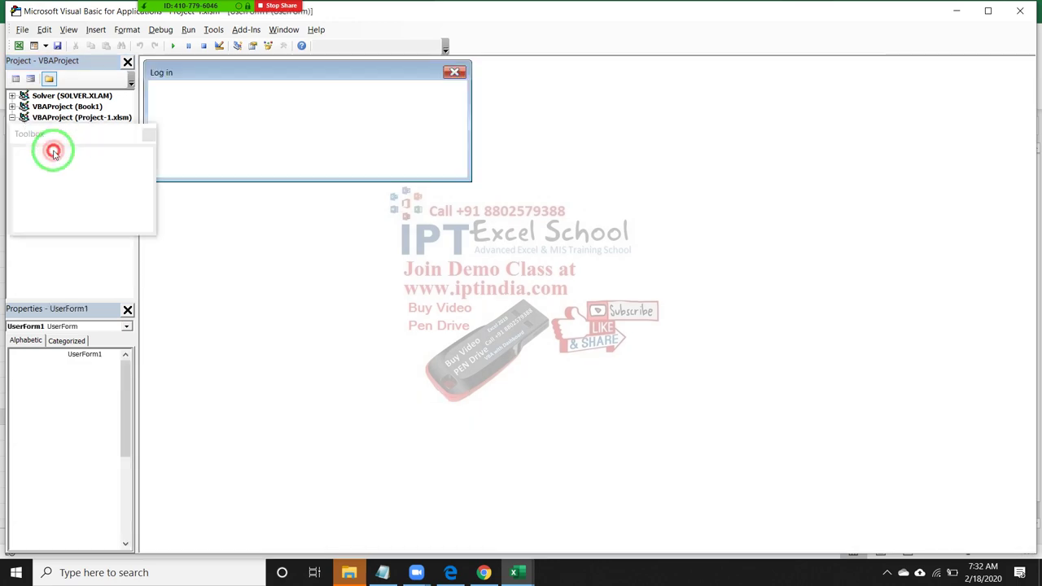
pyautogui.doubleClick(415, 94)
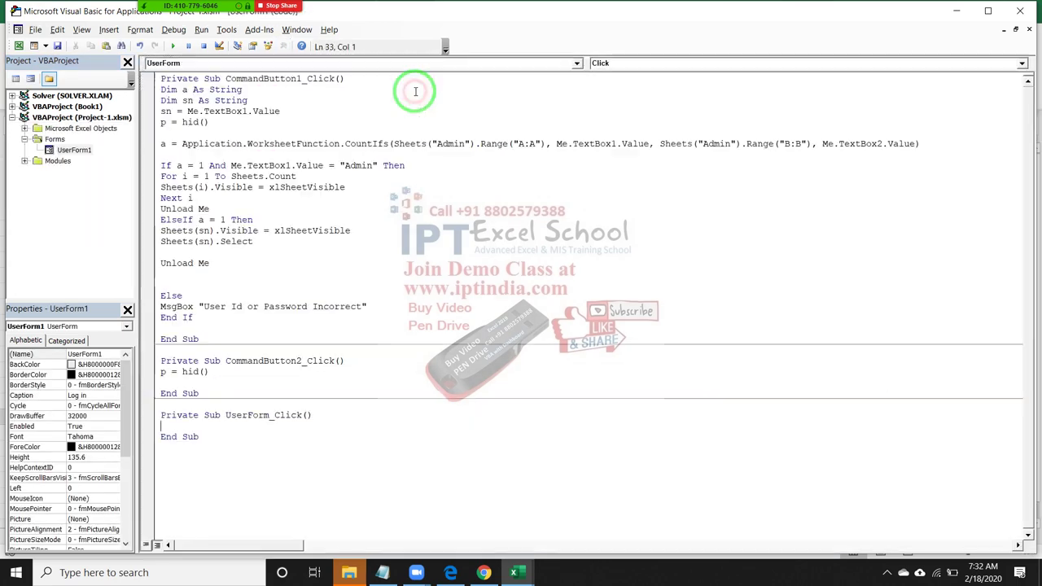
# Insert the UserForm_QueryClose event procedure from the procedure dropdown.
pyautogui.click(673, 65)
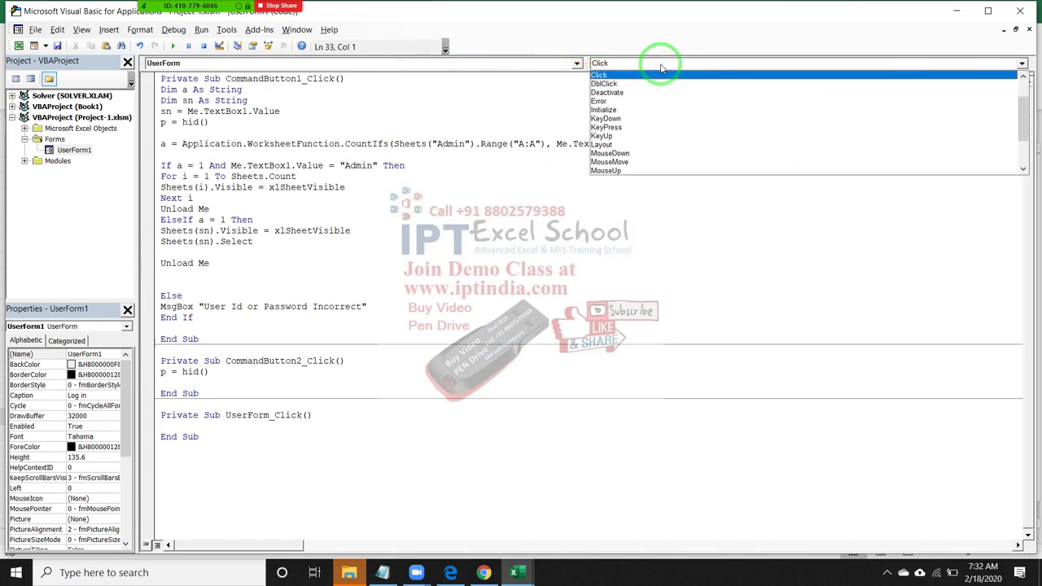
pyautogui.scroll(-1, 675, 119)
pyautogui.scroll(-1, 684, 126)
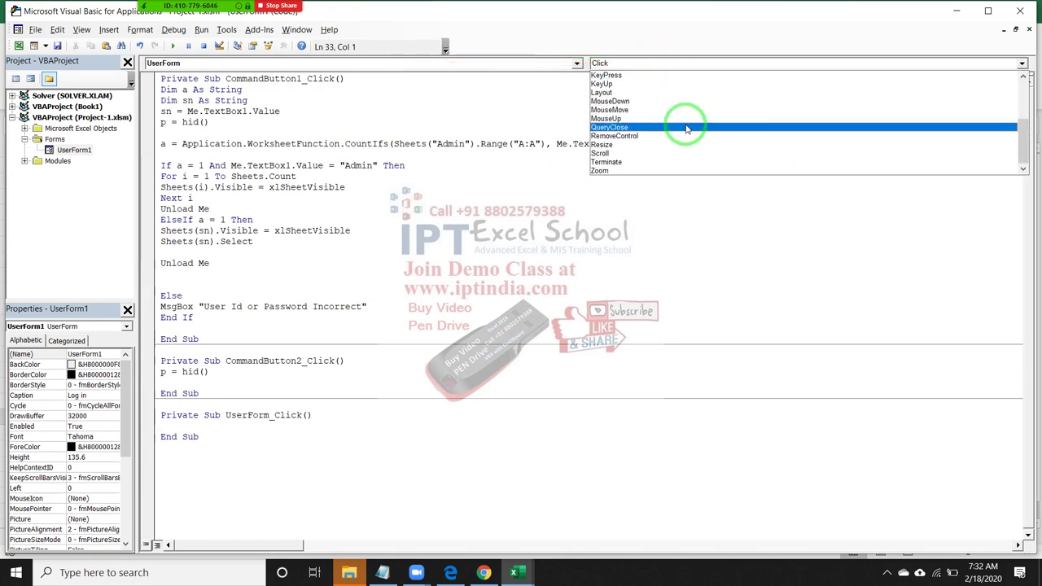
pyautogui.click(686, 129)
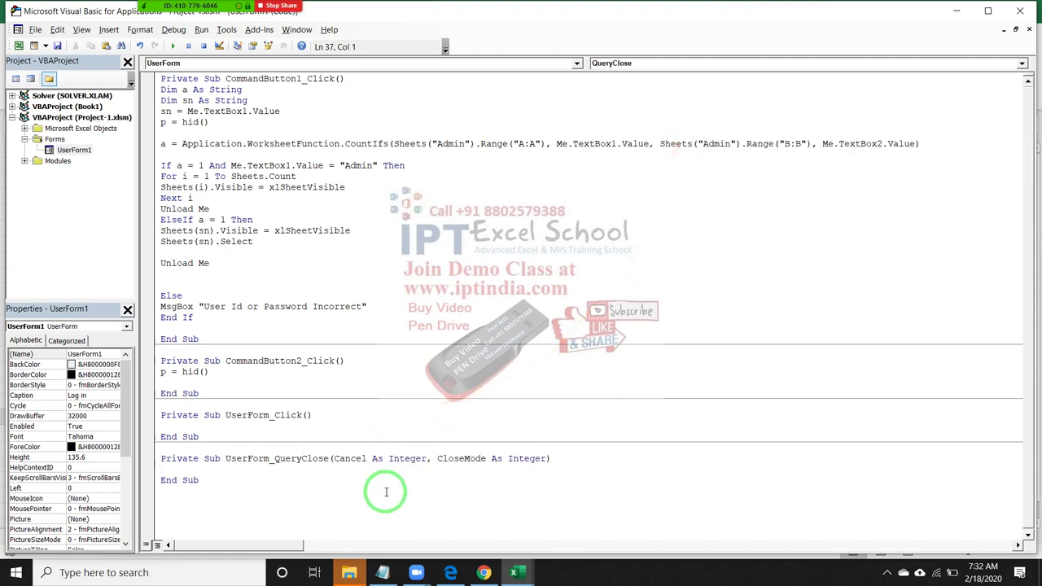
# Write 'If CloseMode = vbFormControlMenu Then' and 'Cancel = True' inside UserForm_QueryClose.
pyautogui.press('Return')
pyautogui.write('i')
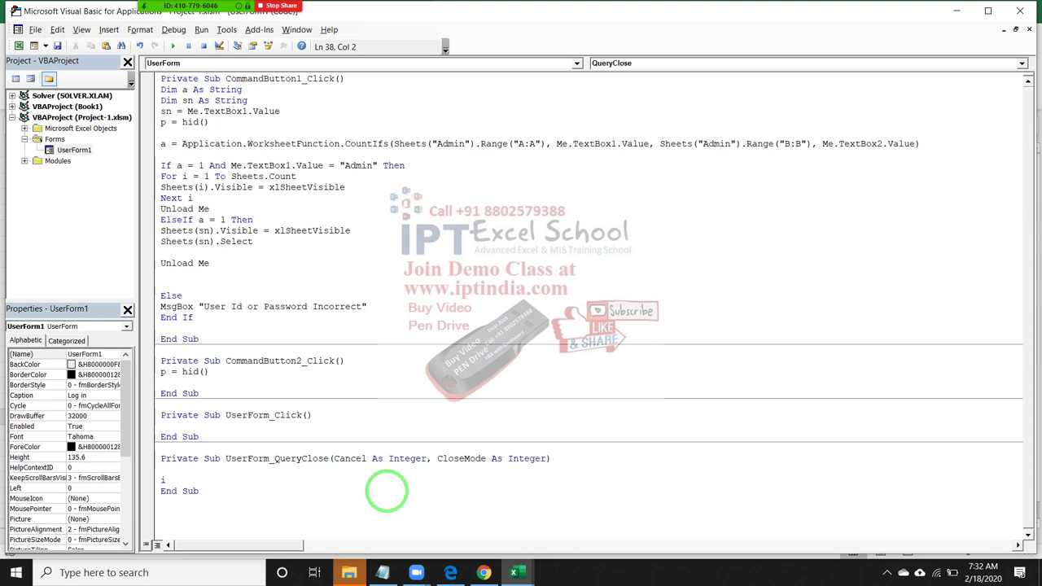
pyautogui.write('f ')
pyautogui.write('c')
pyautogui.write('losemo')
pyautogui.write('de ')
pyautogui.write('=')
pyautogui.press('BackSpace')
pyautogui.press('BackSpace')
pyautogui.write('=')
pyautogui.press('BackSpace')
pyautogui.write('=vb')
pyautogui.write('form')
pyautogui.write('c')
pyautogui.write('o')
pyautogui.write('ntrol')
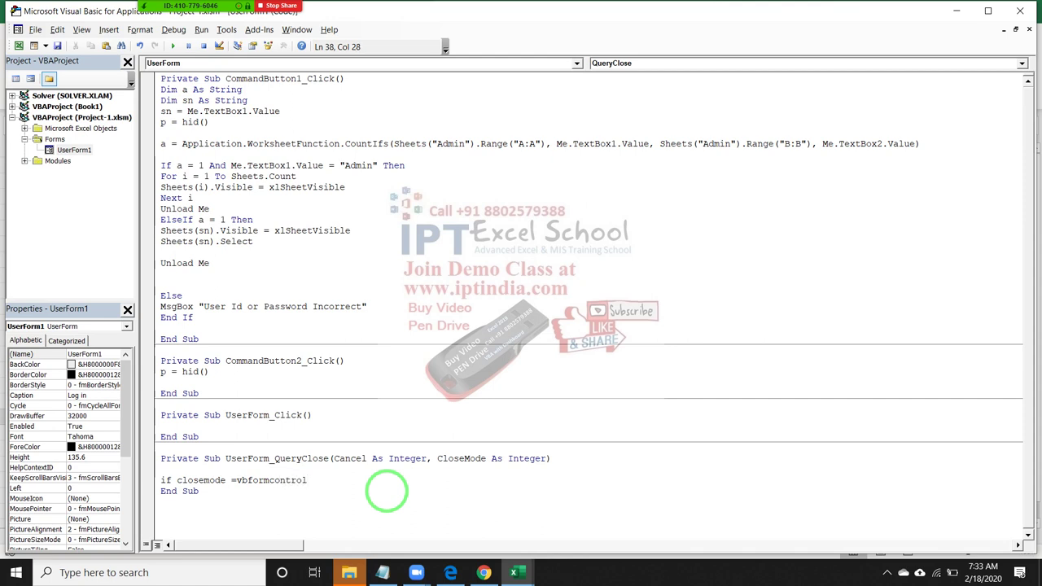
pyautogui.write('m')
pyautogui.write('enu t')
pyautogui.write('hen')
pyautogui.press('Return')
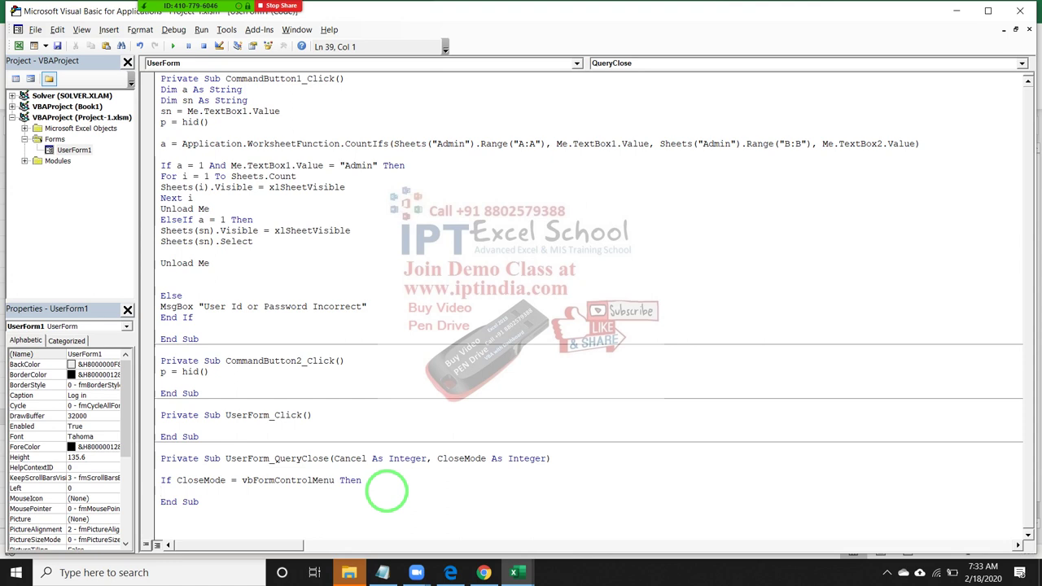
pyautogui.write('ca')
pyautogui.write('nc')
pyautogui.write('el = ')
pyautogui.write('true')
# Add the line MsgBox "Do not Close without Log in" below Cancel = True.
pyautogui.press('Return')
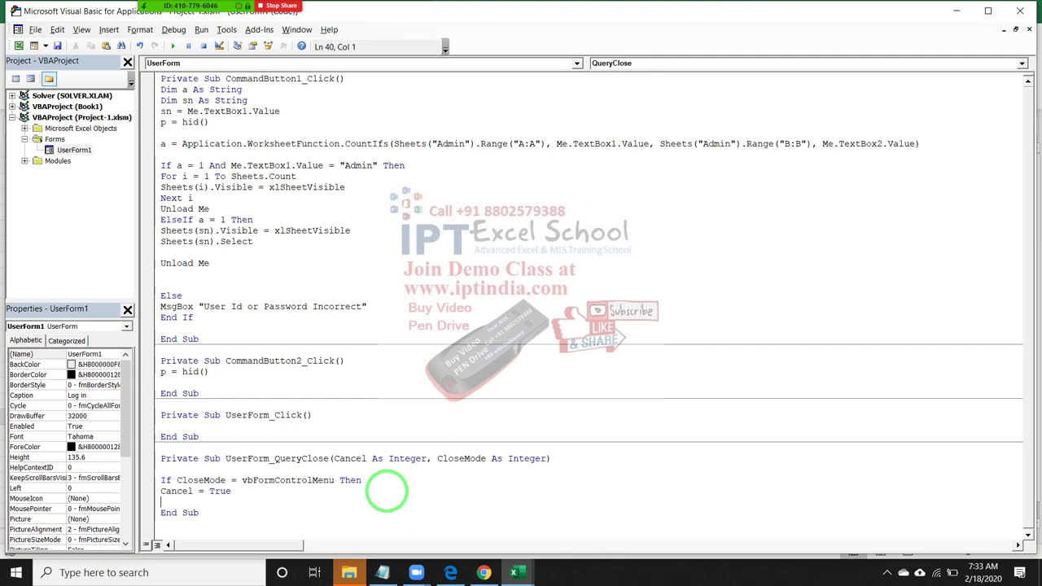
pyautogui.write('Ms')
pyautogui.press('BackSpace')
pyautogui.press('BackSpace')
pyautogui.write('msgb')
pyautogui.write('iox')
pyautogui.press('BackSpace')
pyautogui.press('BackSpace')
pyautogui.press('BackSpace')
pyautogui.write('ox "')
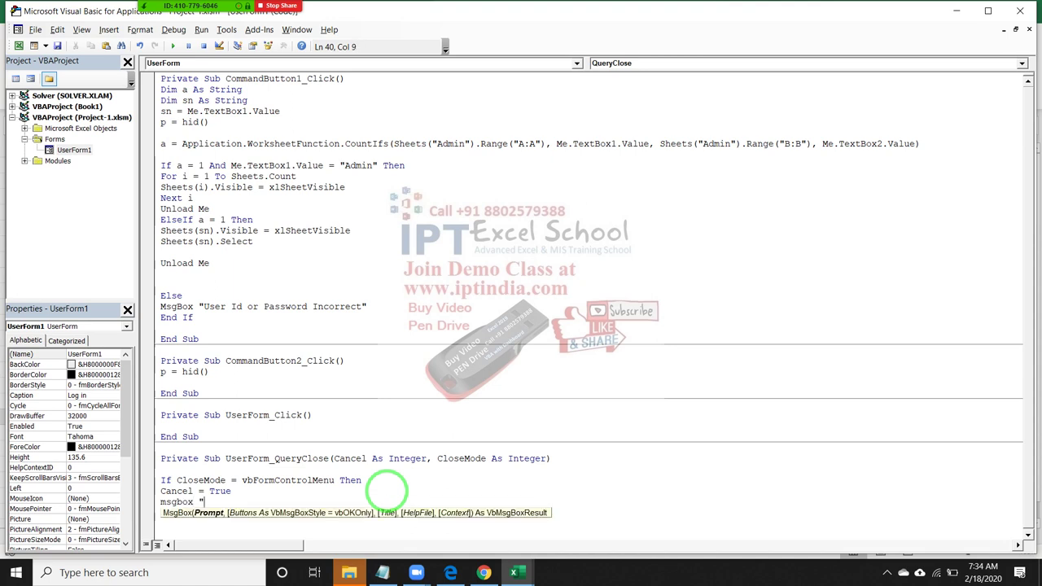
pyautogui.write('Please')
pyautogui.press('BackSpace')
pyautogui.press('BackSpace')
pyautogui.press('BackSpace')
pyautogui.press('BackSpace')
pyautogui.press('BackSpace')
pyautogui.press('BackSpace')
pyautogui.write('Do')
pyautogui.write('n')
pyautogui.press('BackSpace')
pyautogui.write('not Cl')
pyautogui.write('ose wi')
pyautogui.write('thout')
pyautogui.write('Log in')
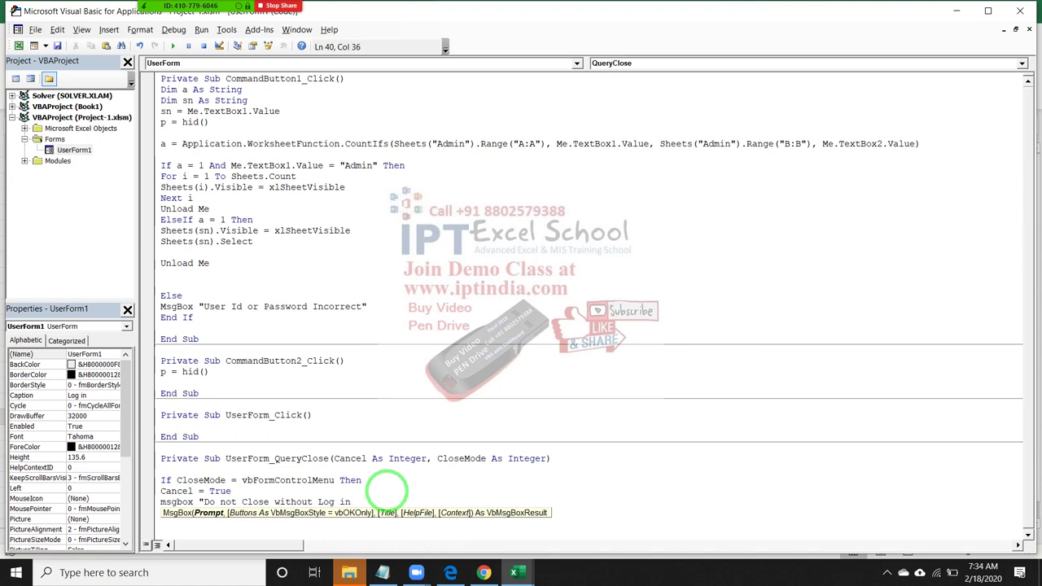
pyautogui.press('Return')
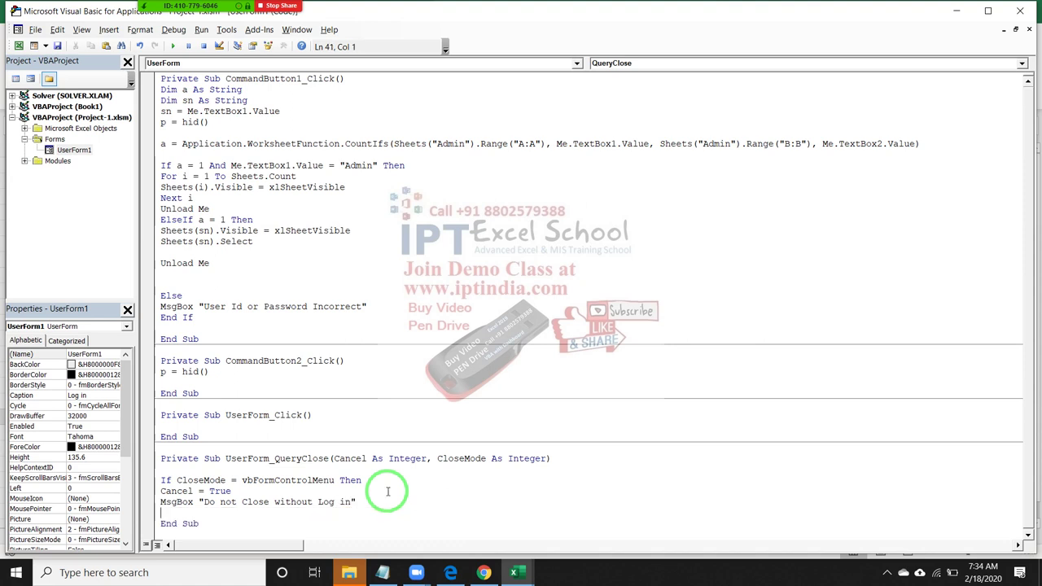
# Close the If block with End If and return to the workbook with Alt+F11.
pyautogui.write('End If')
pyautogui.press('Return')
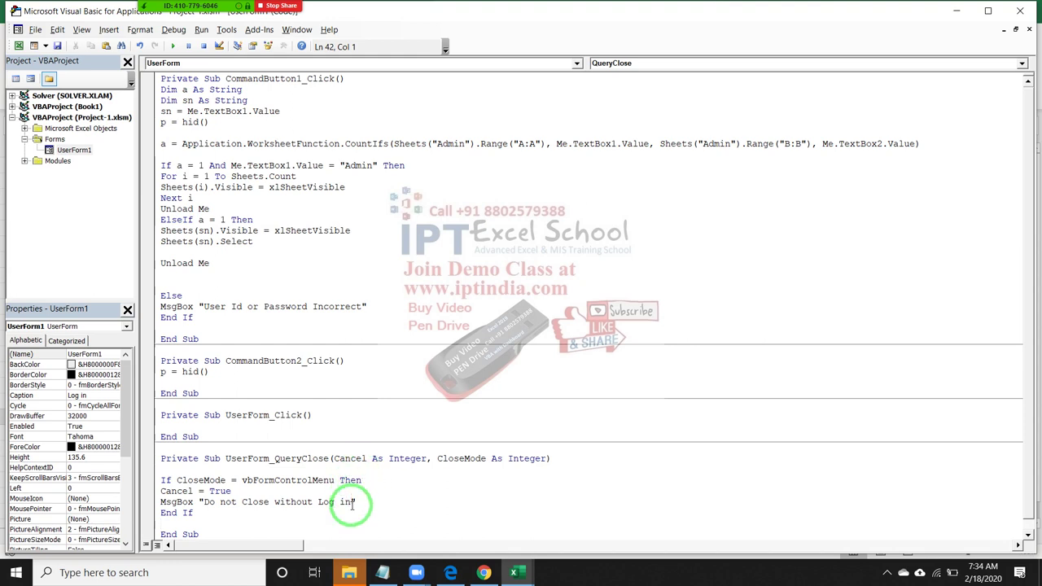
pyautogui.click(279, 509)
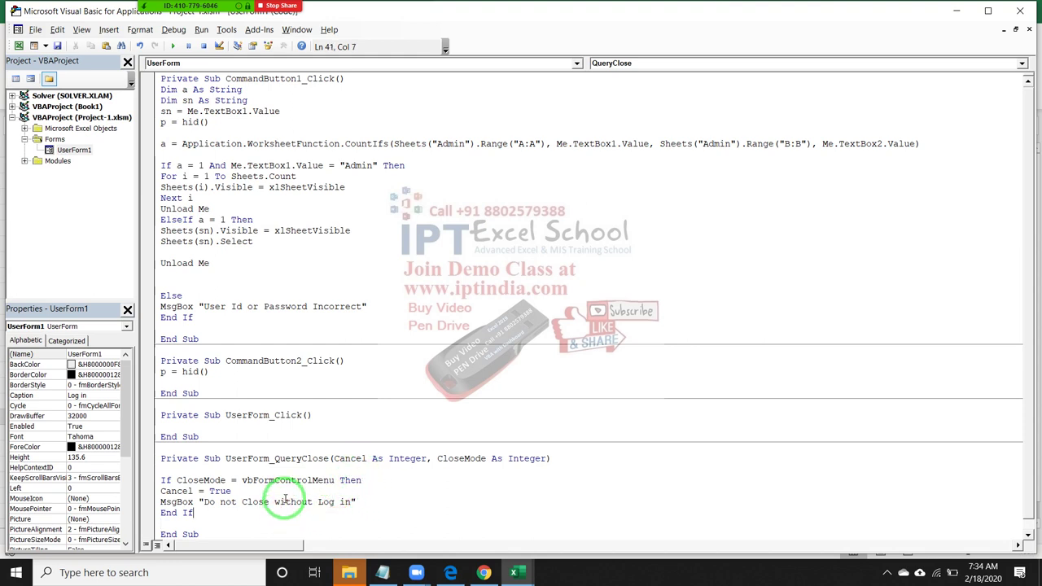
pyautogui.hotkey('alt', 'F11')
pyautogui.moveTo(279, 488)
pyautogui.mouseDown()
pyautogui.moveTo(418, 500)
pyautogui.moveTo(544, 344)
pyautogui.mouseUp()
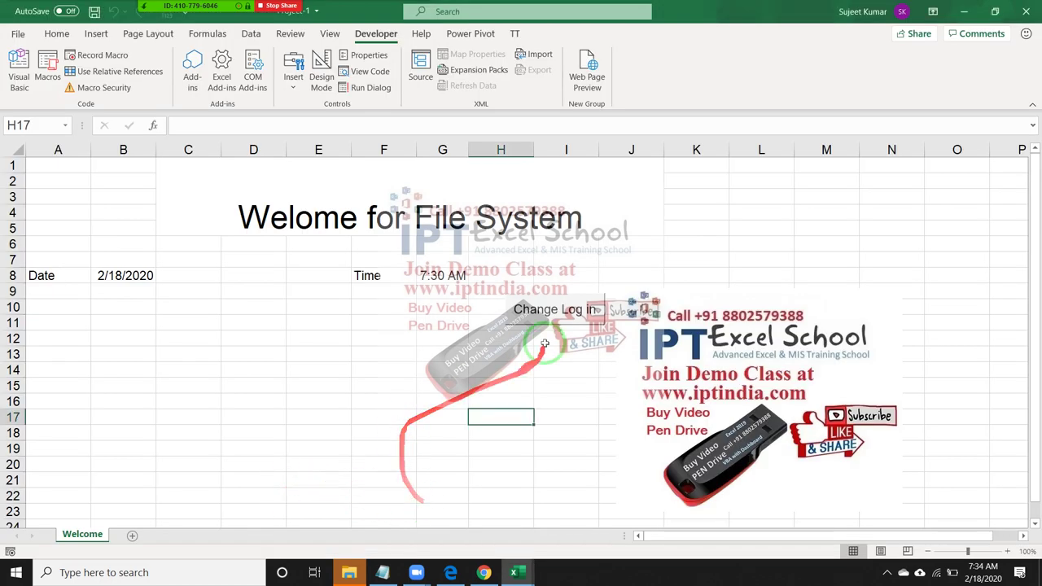
# Confirm the login form's X now shows the 'Do not Close without Log in' warning.
pyautogui.click(560, 310)
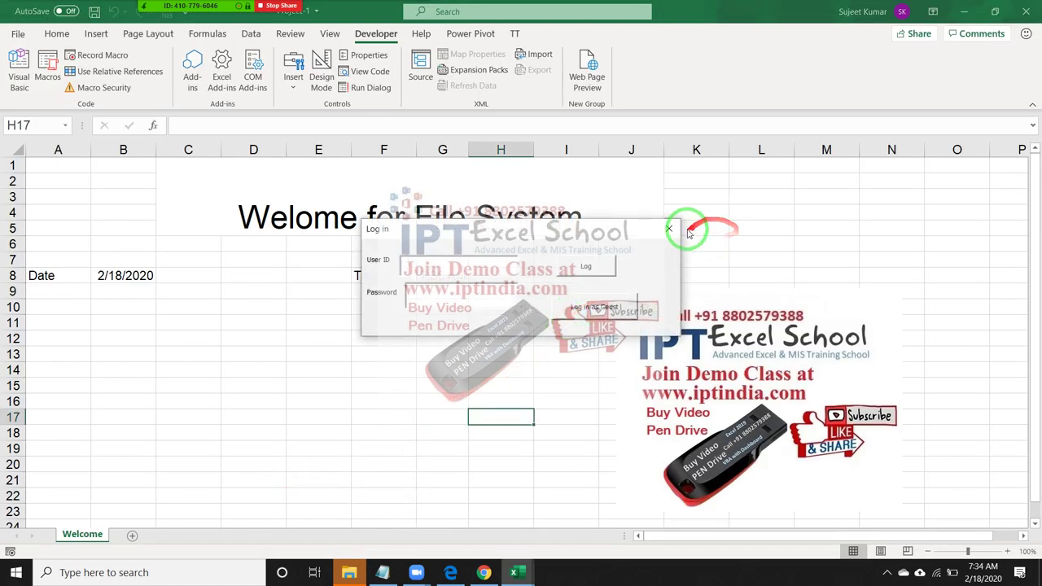
pyautogui.click(670, 231)
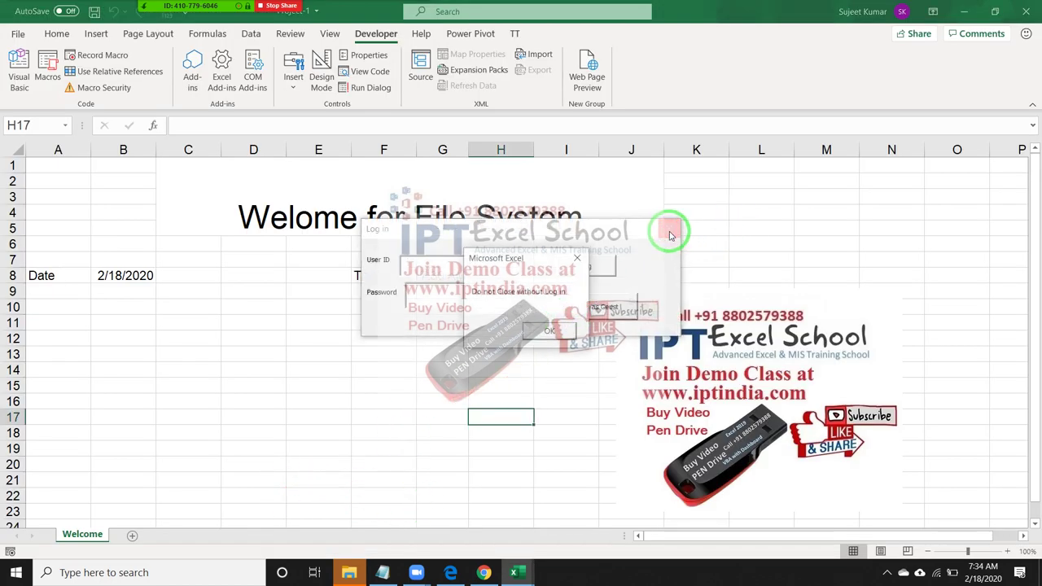
pyautogui.click(543, 330)
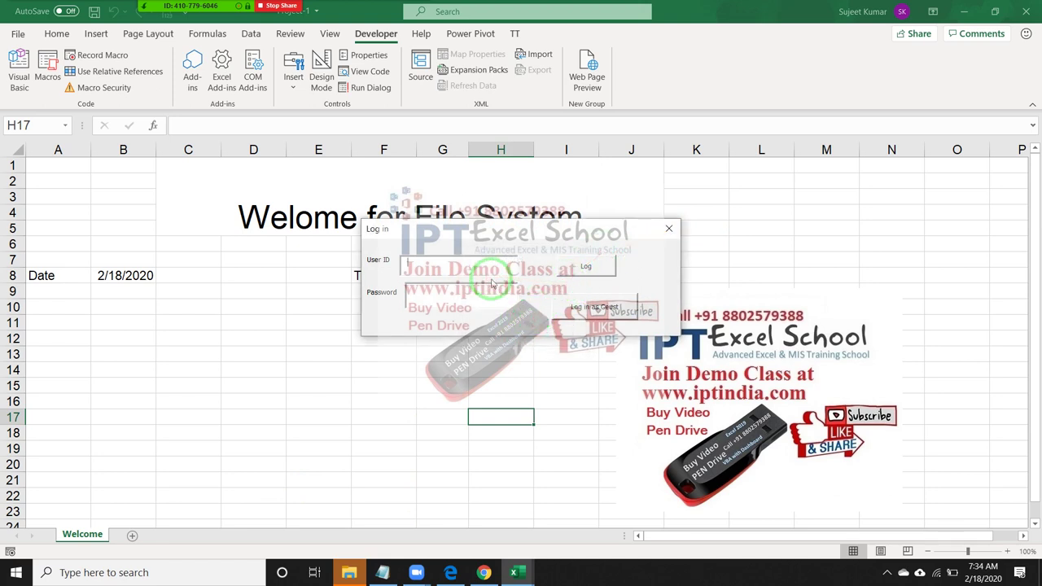
# Log in as admin and check the unhidden Admin sheet beside Welcome.
pyautogui.write('Ad')
pyautogui.write('12')
pyautogui.click(586, 267)
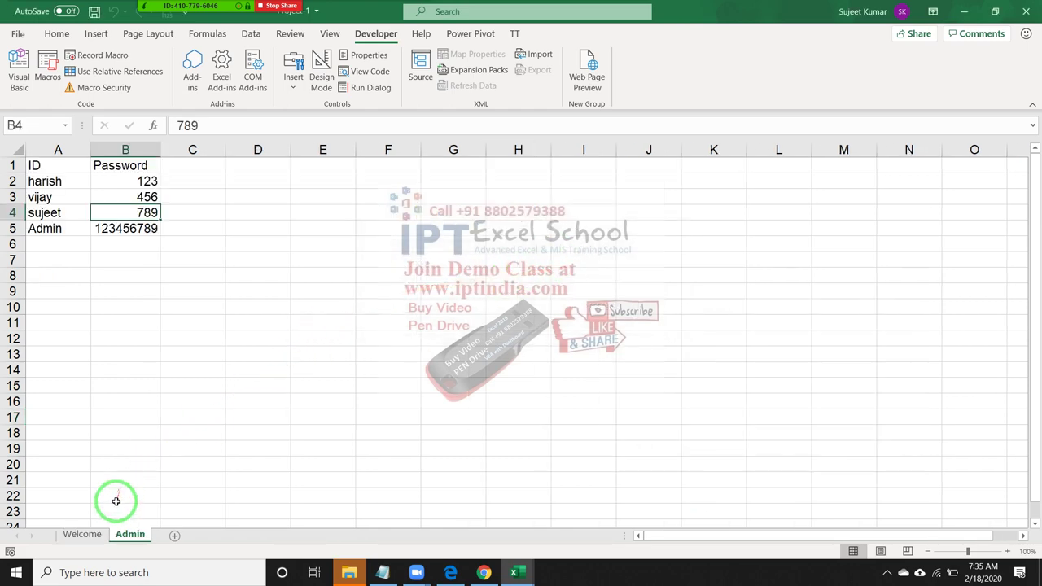
pyautogui.click(96, 535)
pyautogui.click(128, 535)
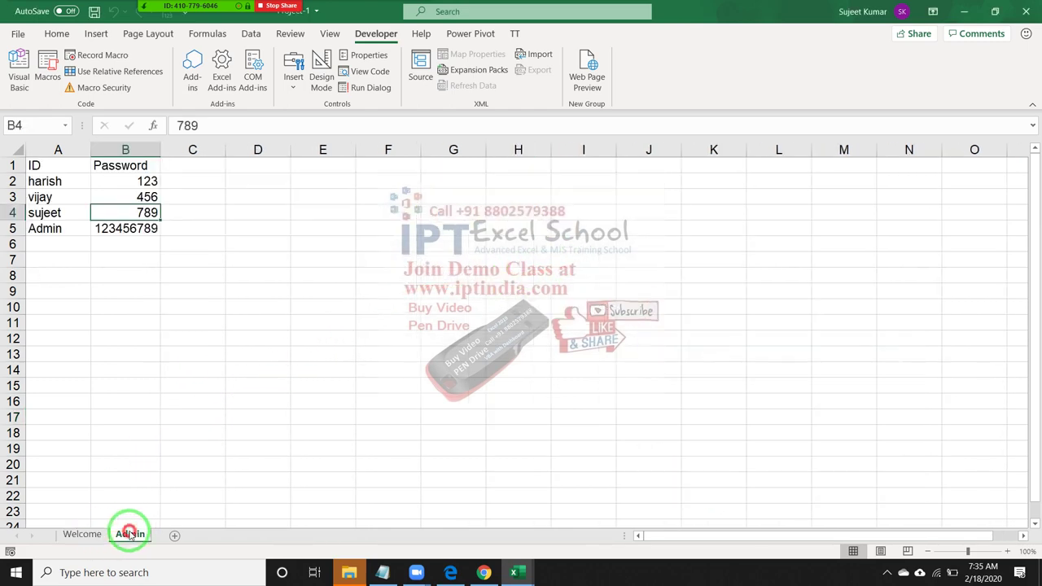
pyautogui.click(85, 535)
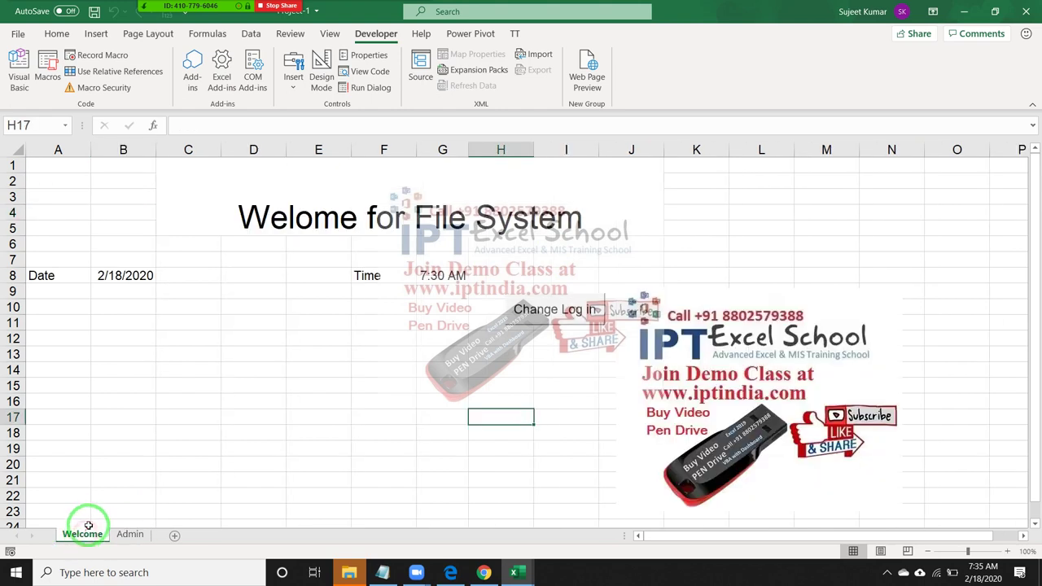
pyautogui.click(268, 380)
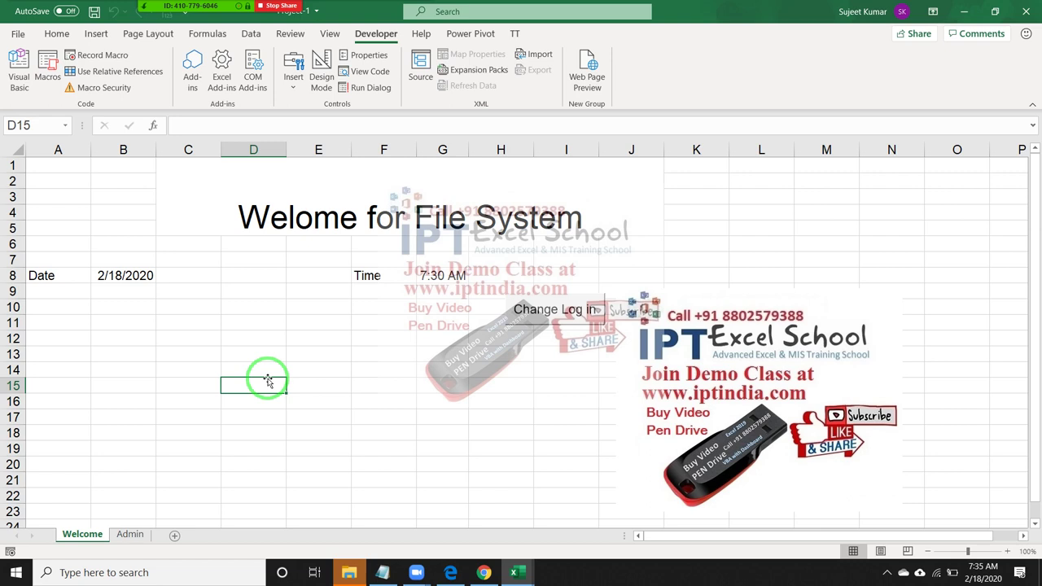
# Retest the blocked close, then log in as admin to show the Admin, sujeet, vijay and harish sheets.
pyautogui.click(529, 316)
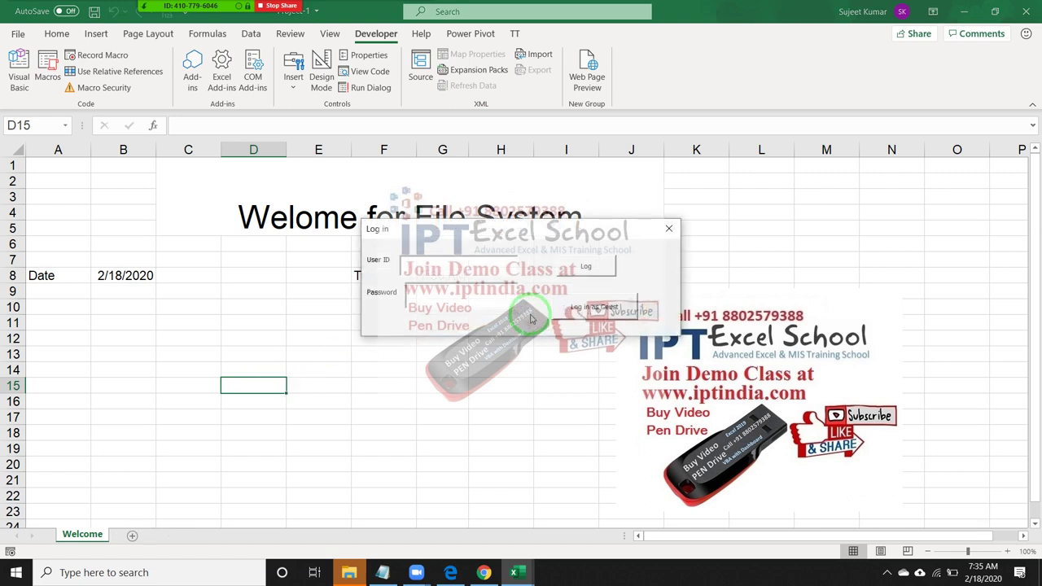
pyautogui.click(670, 229)
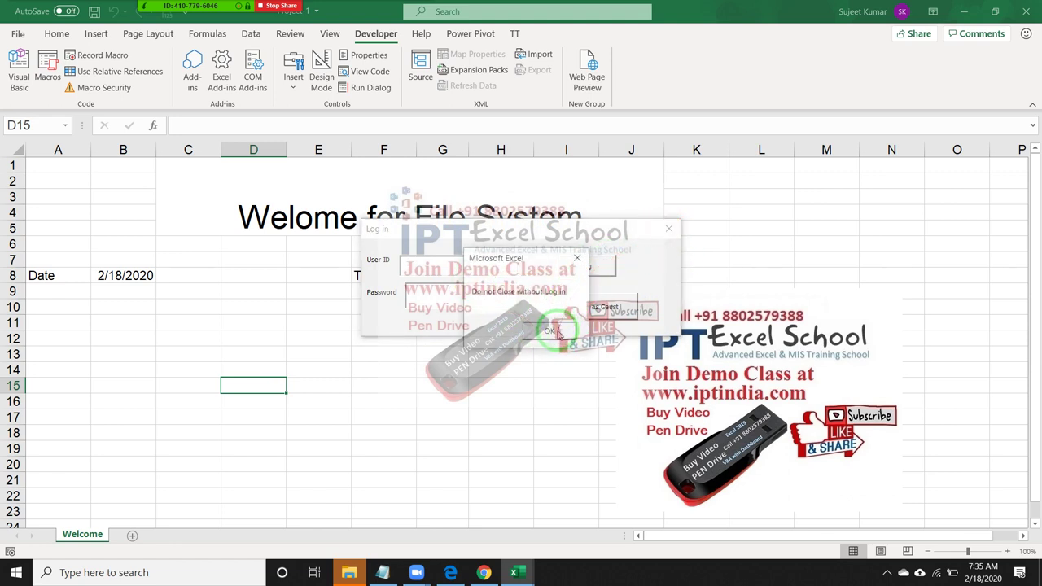
pyautogui.write('Admin')
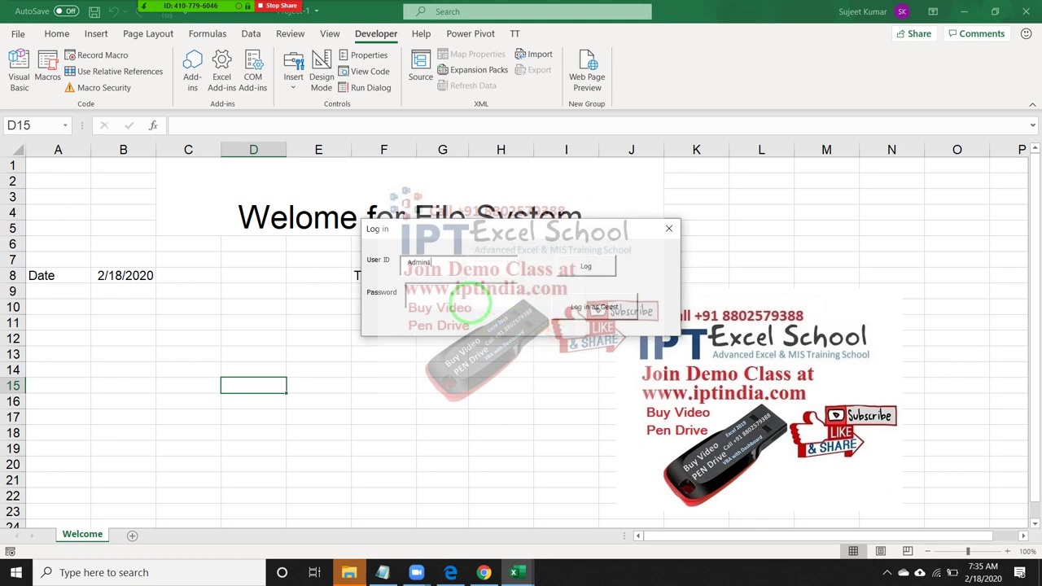
pyautogui.write('890')
pyautogui.press('BackSpace')
pyautogui.press('BackSpace')
pyautogui.press('BackSpace')
pyautogui.write('123')
pyautogui.click(579, 266)
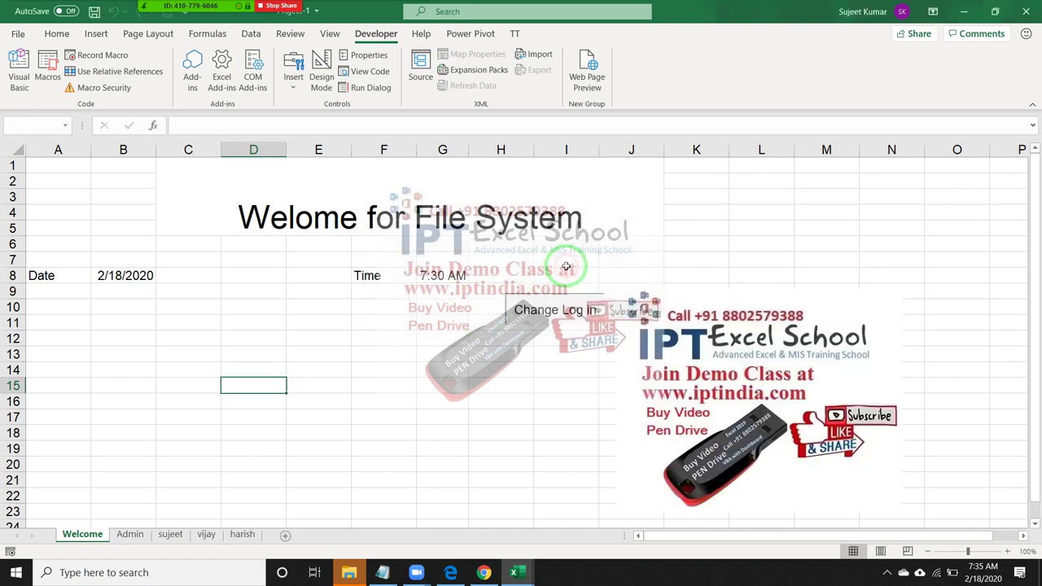
pyautogui.click(363, 306)
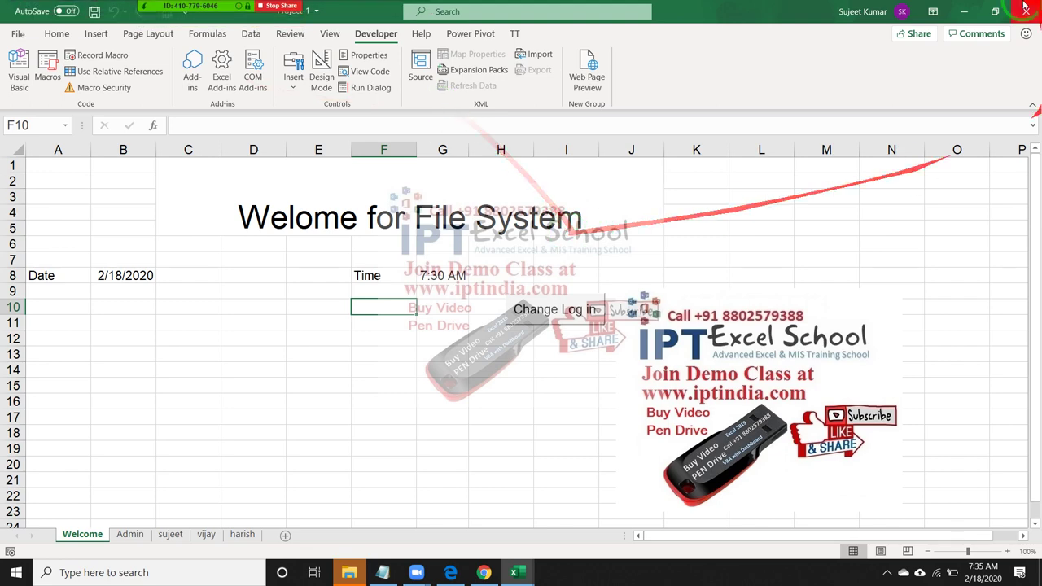
pyautogui.hotkey('alt', 'Tab')
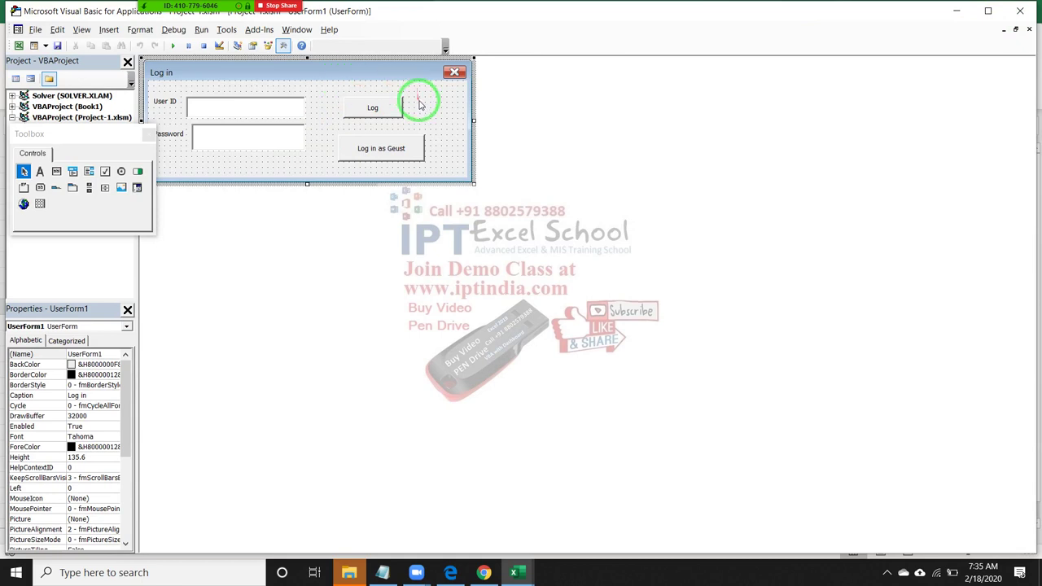
# Show UserForm1's code and highlight CloseMode, the QueryClose name and the Cancel condition.
pyautogui.press('F7')
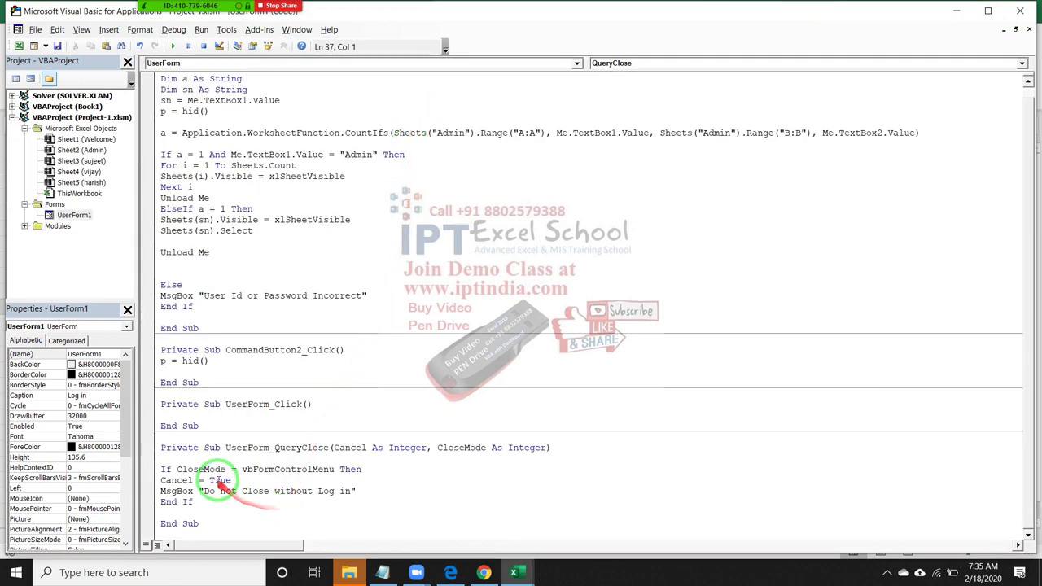
pyautogui.doubleClick(216, 471)
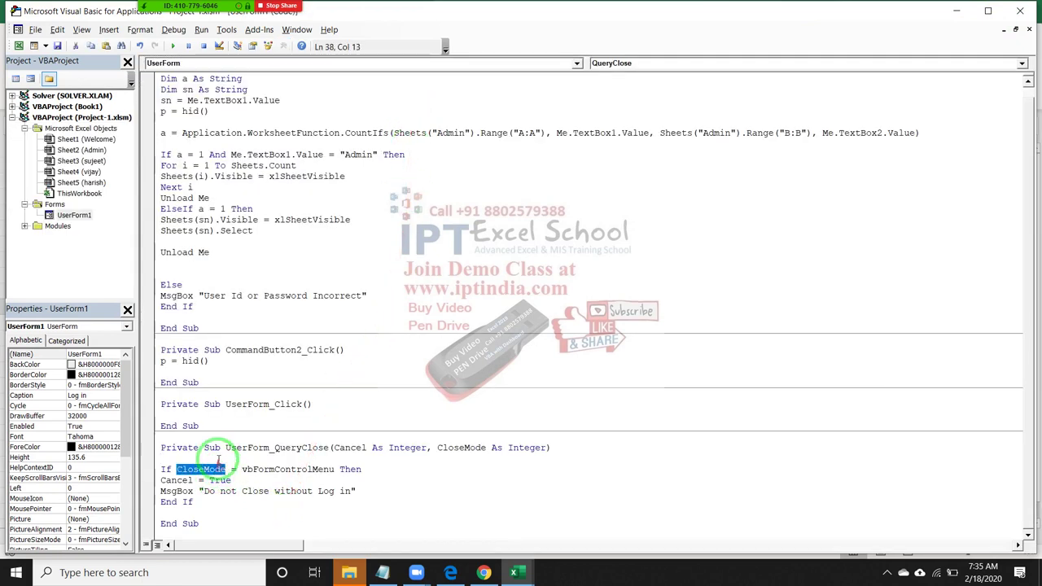
pyautogui.doubleClick(284, 448)
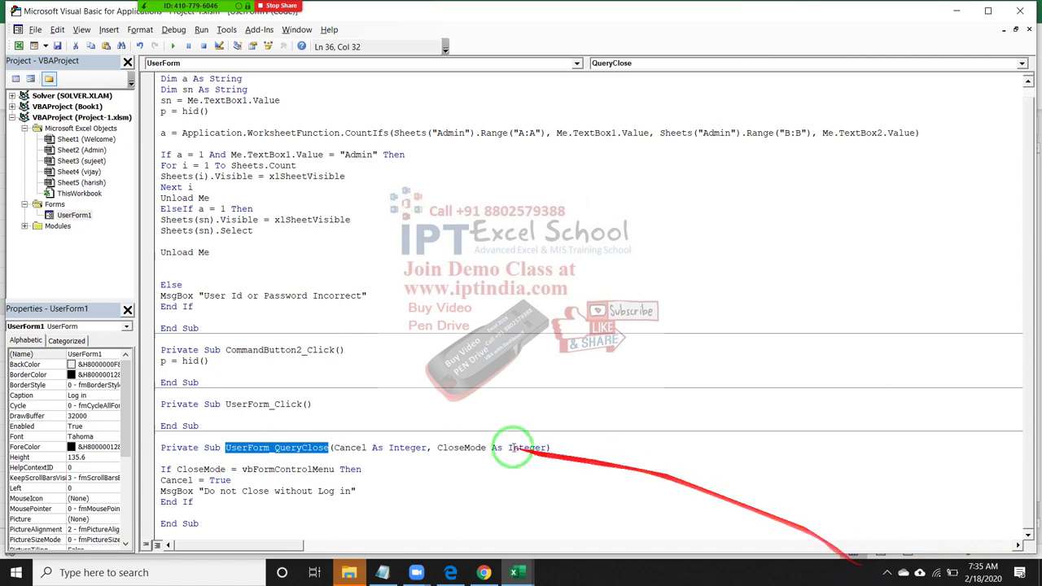
pyautogui.click(496, 480)
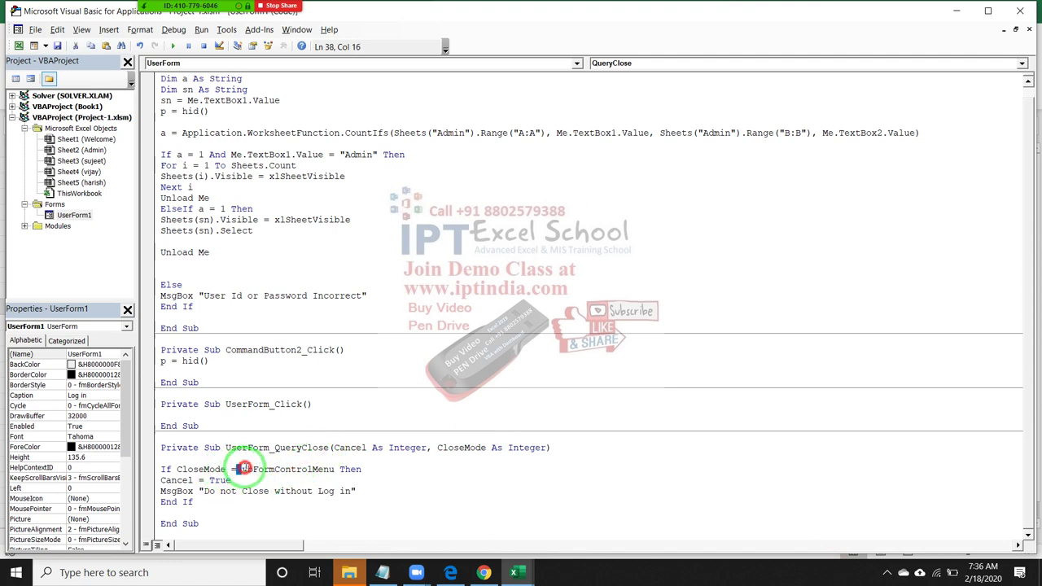
pyautogui.moveTo(238, 469); pyautogui.dragTo(333, 470)
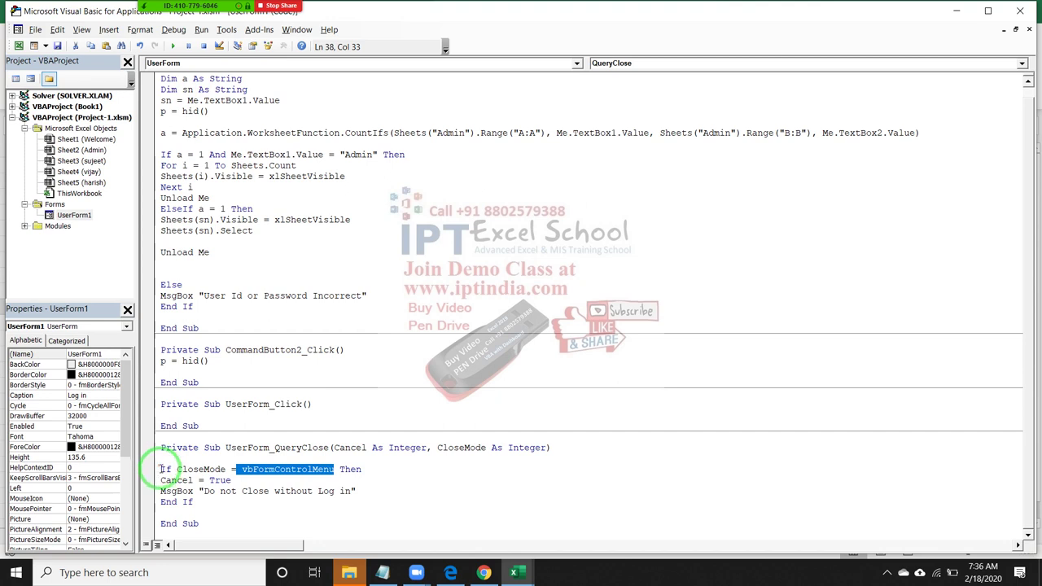
pyautogui.moveTo(163, 470); pyautogui.dragTo(422, 455)
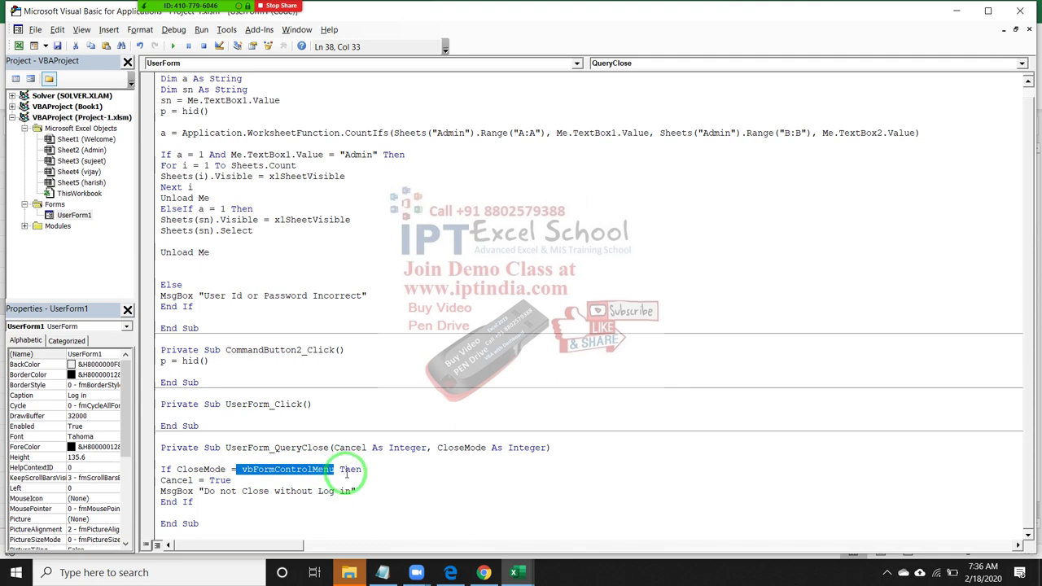
pyautogui.doubleClick(257, 480)
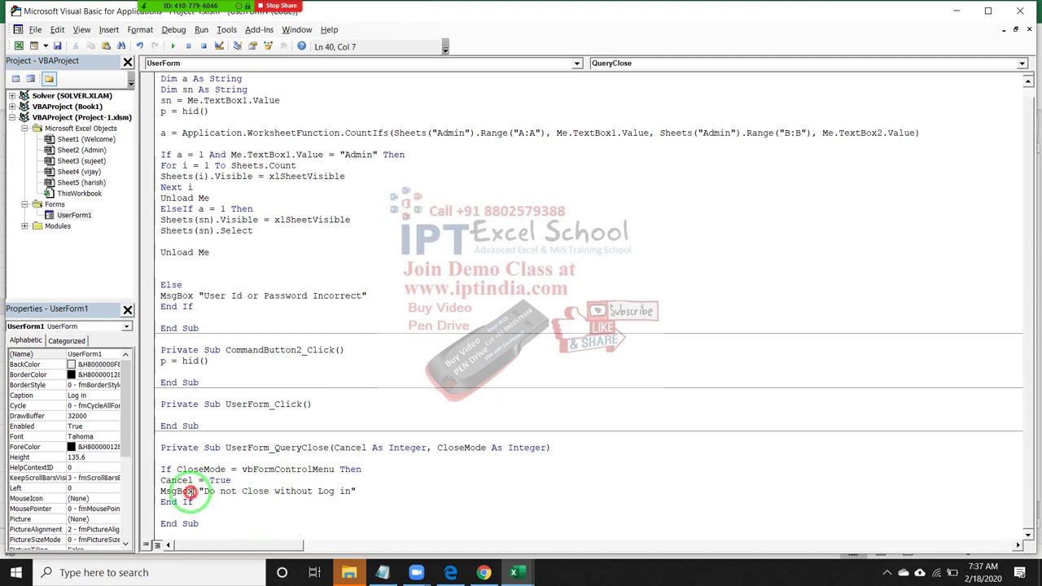
pyautogui.doubleClick(177, 491)
pyautogui.doubleClick(188, 503)
pyautogui.scroll(1, 190, 502)
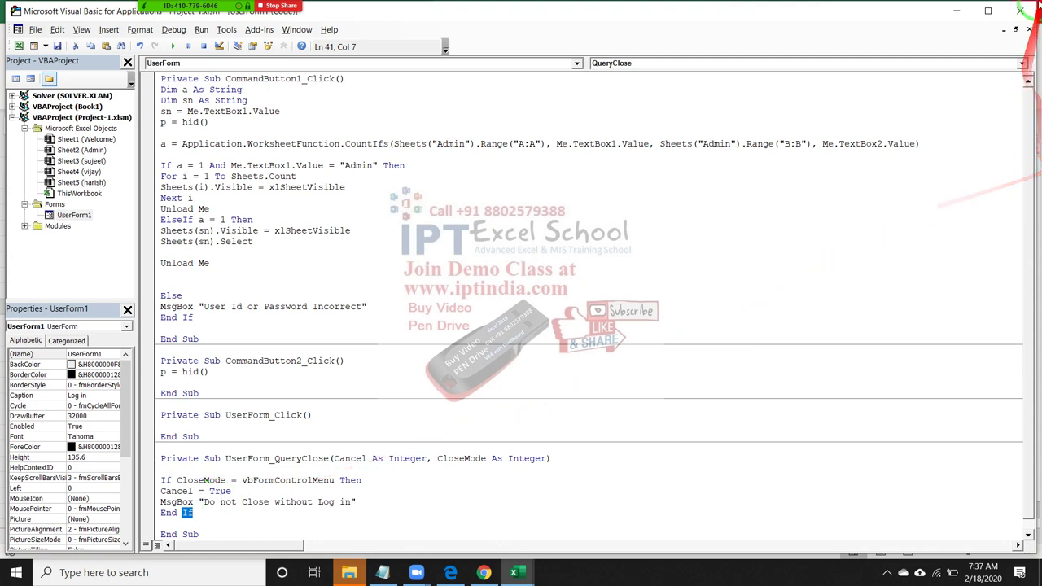
# Close the VBA editor and the login workbook, leaving a blank workbook.
pyautogui.click(1019, 11)
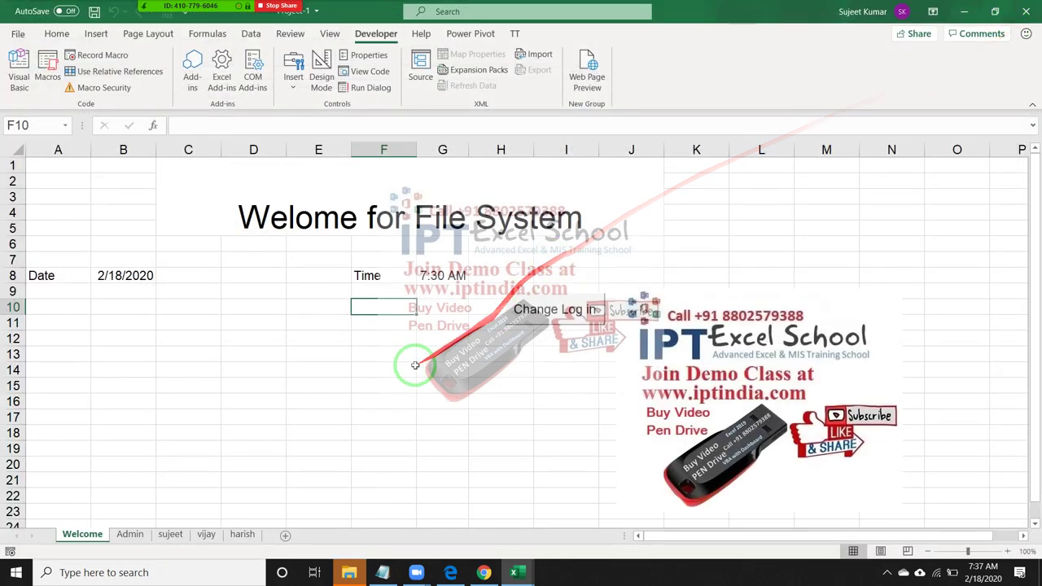
pyautogui.click(403, 369)
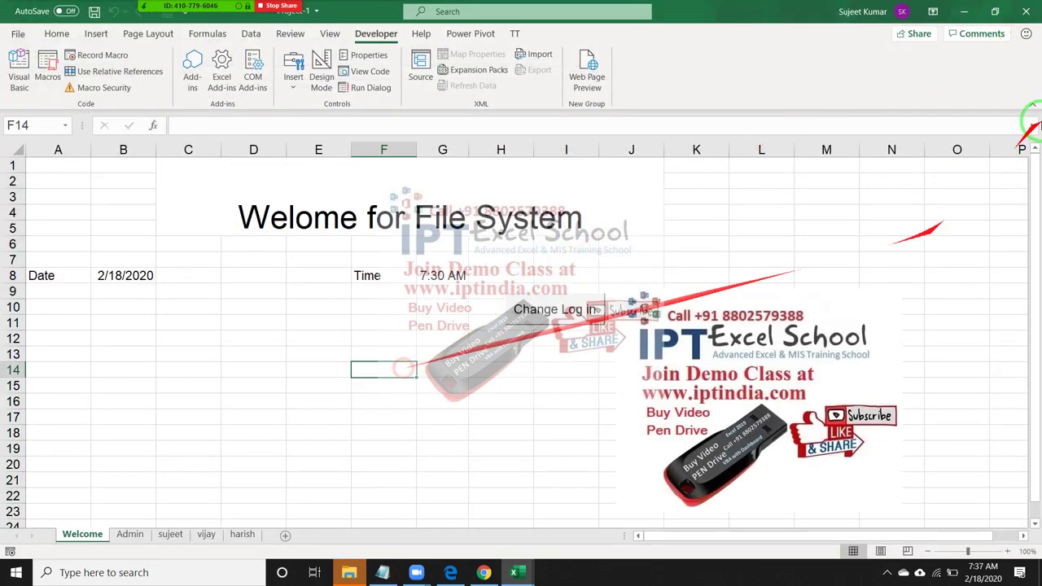
pyautogui.click(1029, 15)
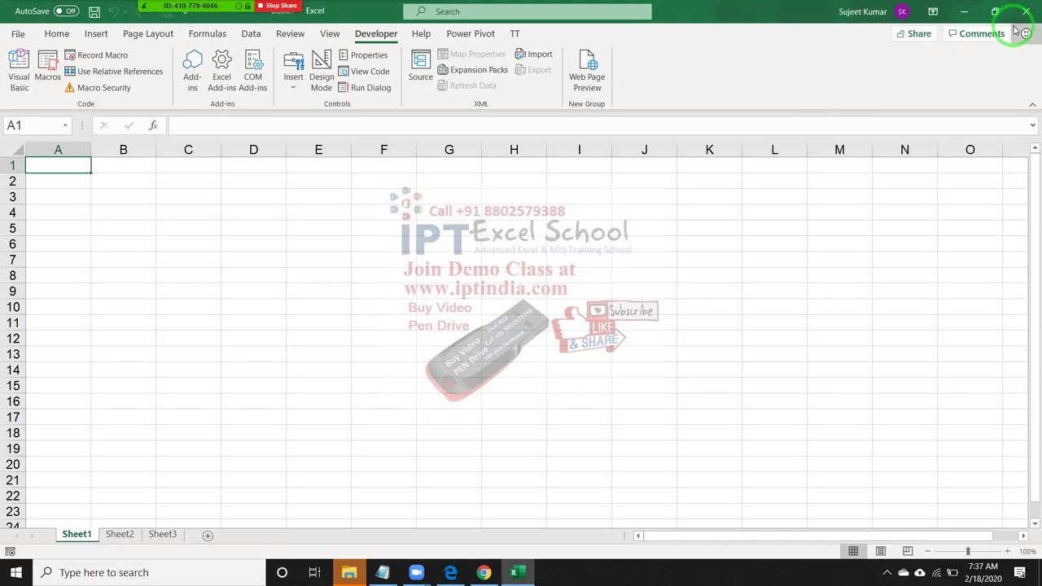
pyautogui.click(529, 306)
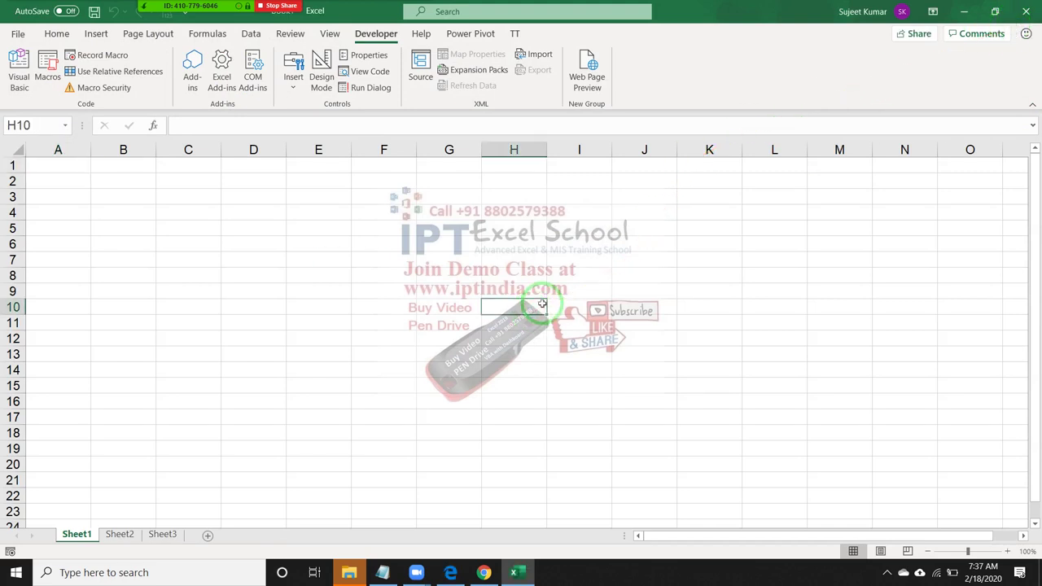